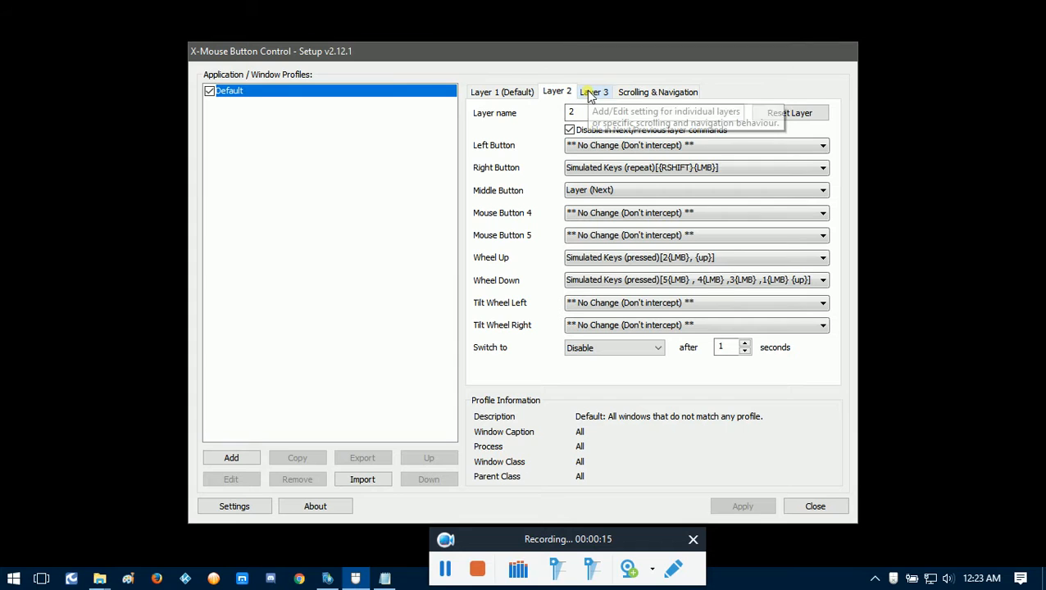
Review the Layer 3 and Layer 1 button assignments and cycle the active layer through all layers back to the default one
click(587, 94)
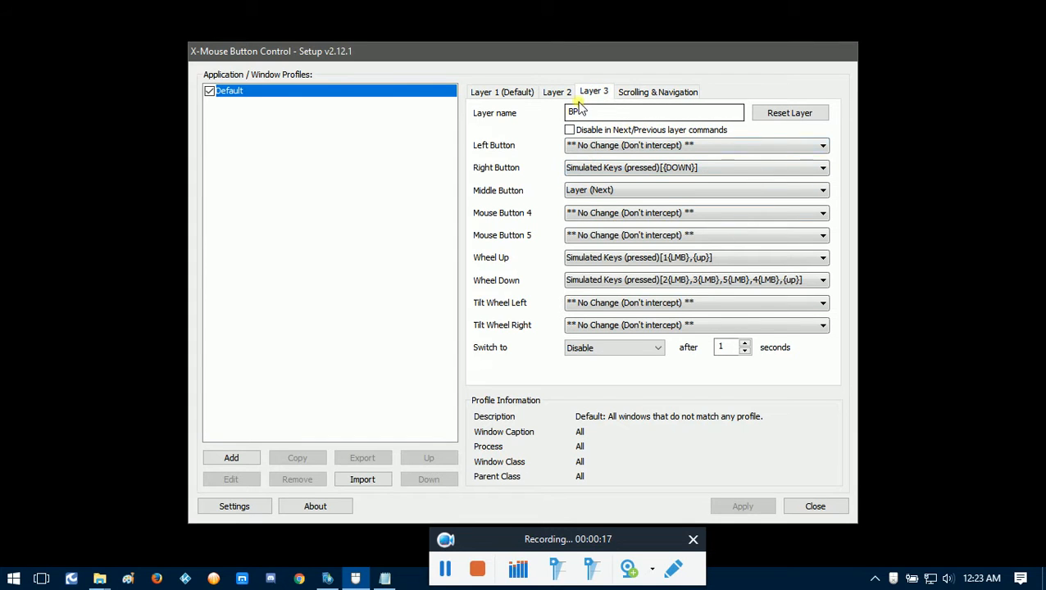
click(508, 94)
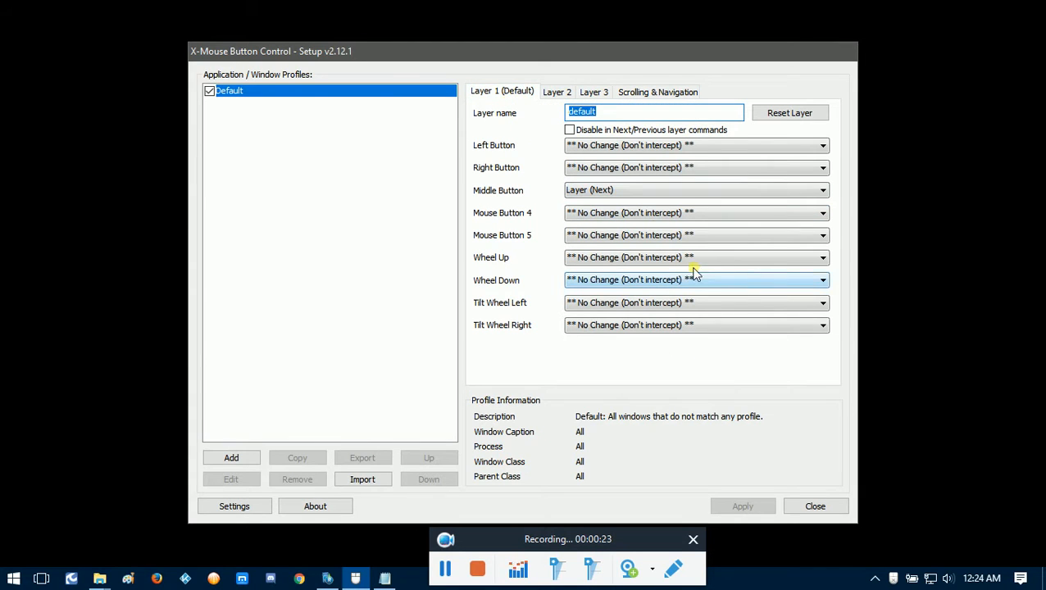
click(893, 581)
click(893, 580)
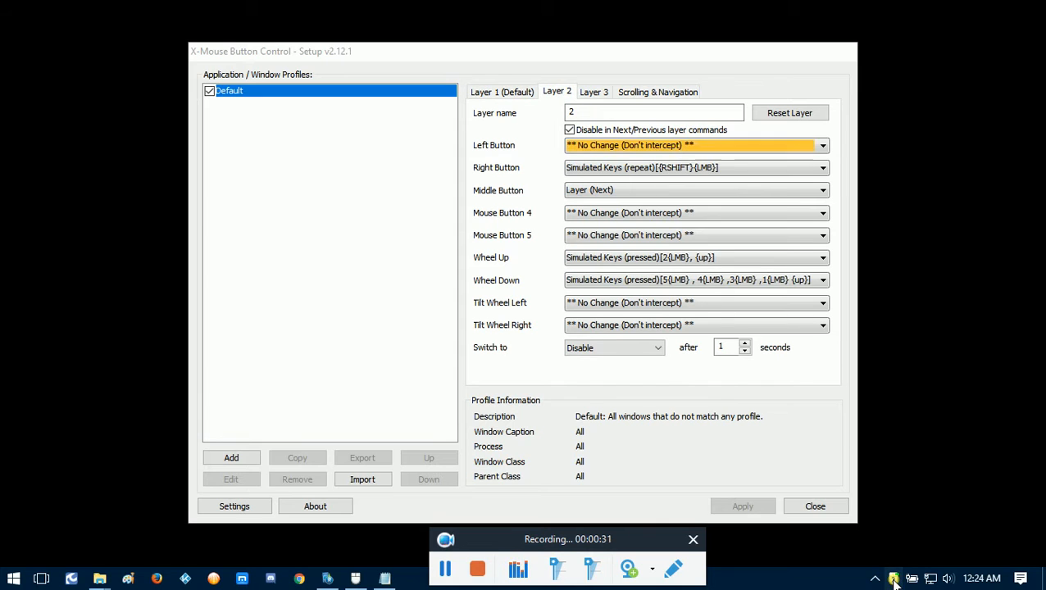
click(894, 580)
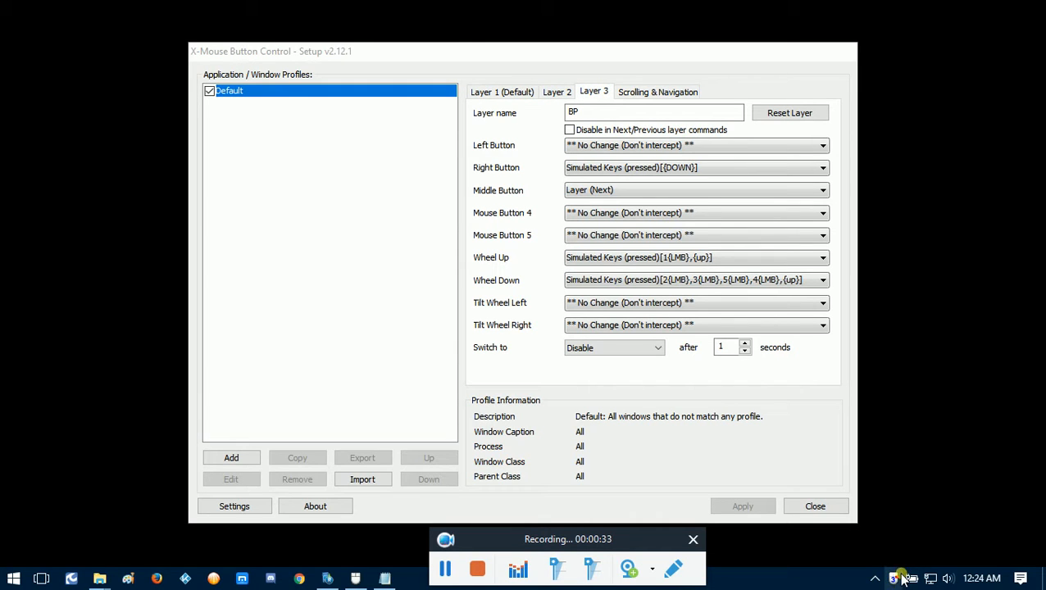
click(894, 580)
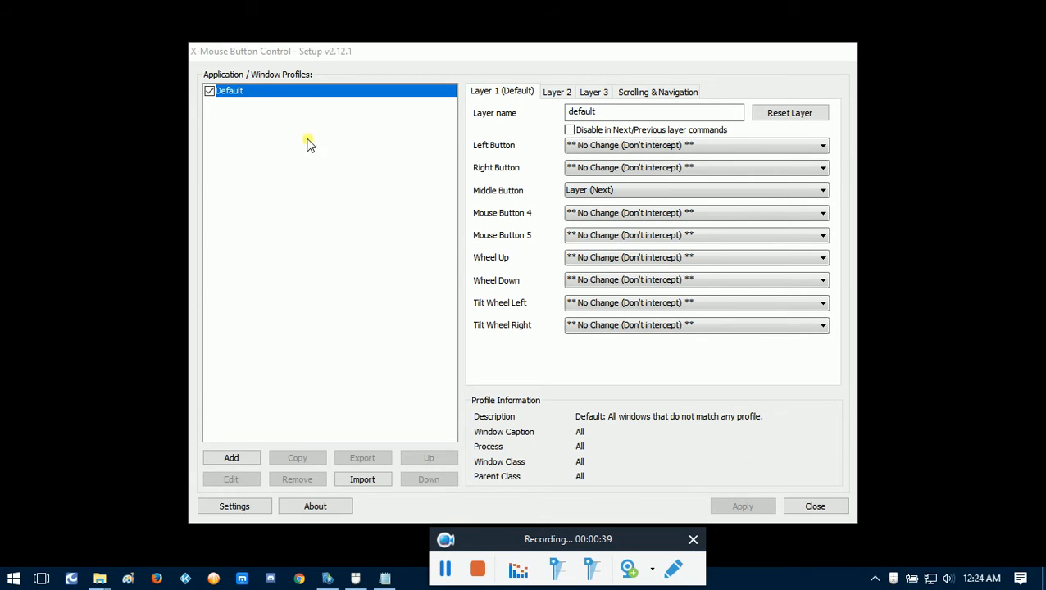
Review the Advanced, Hotkeys and Modifier Keys pages of the global settings and accept them unchanged
click(253, 510)
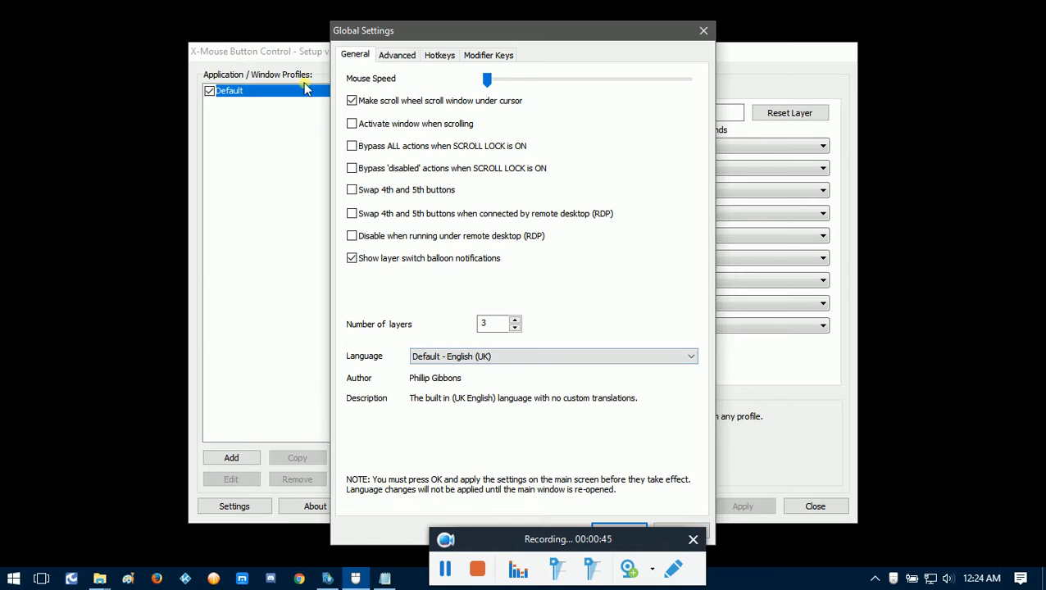
click(399, 55)
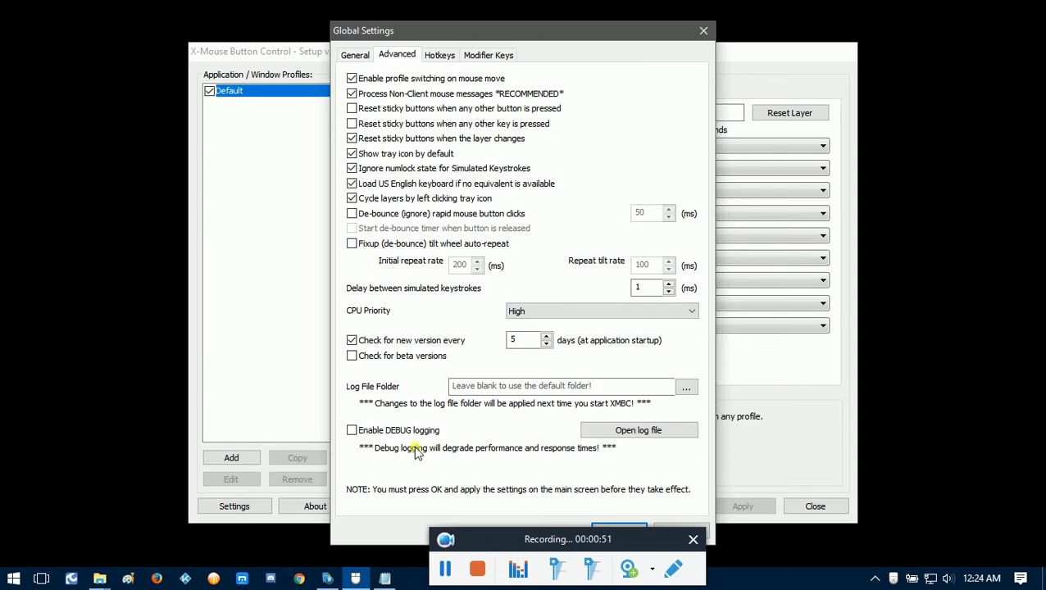
click(435, 59)
click(490, 55)
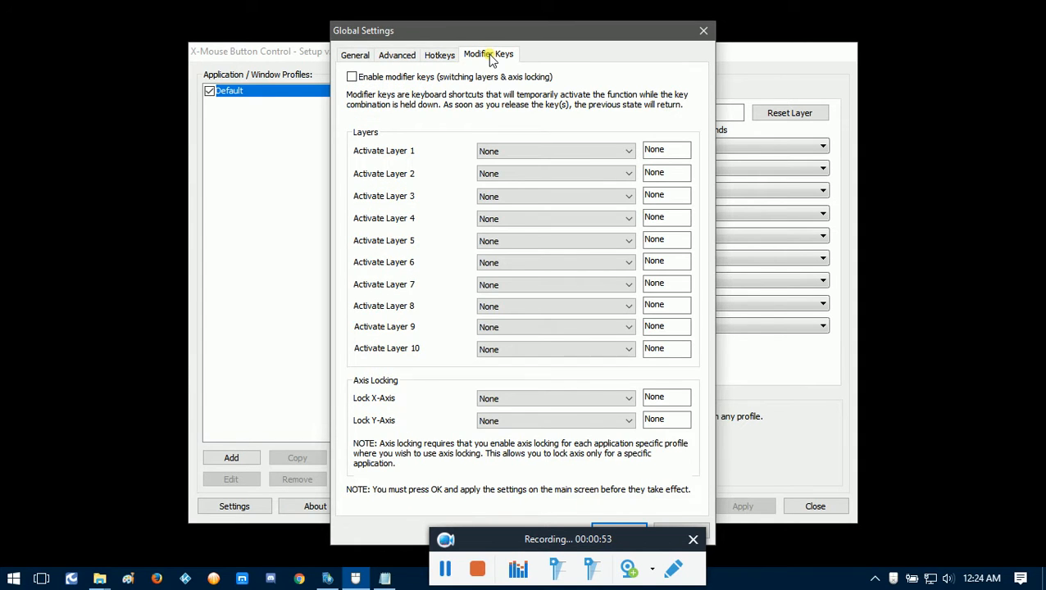
click(436, 55)
click(396, 54)
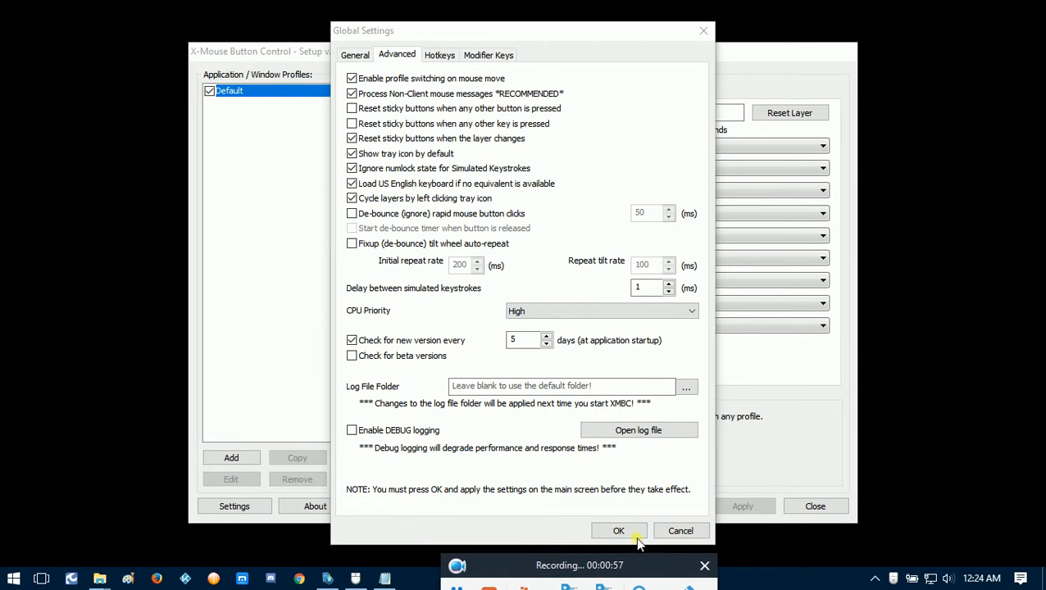
click(631, 531)
View the Layer 3 assignments and test switching the active layer through Layer 2 and Layer 3 back to Layer 1
click(593, 91)
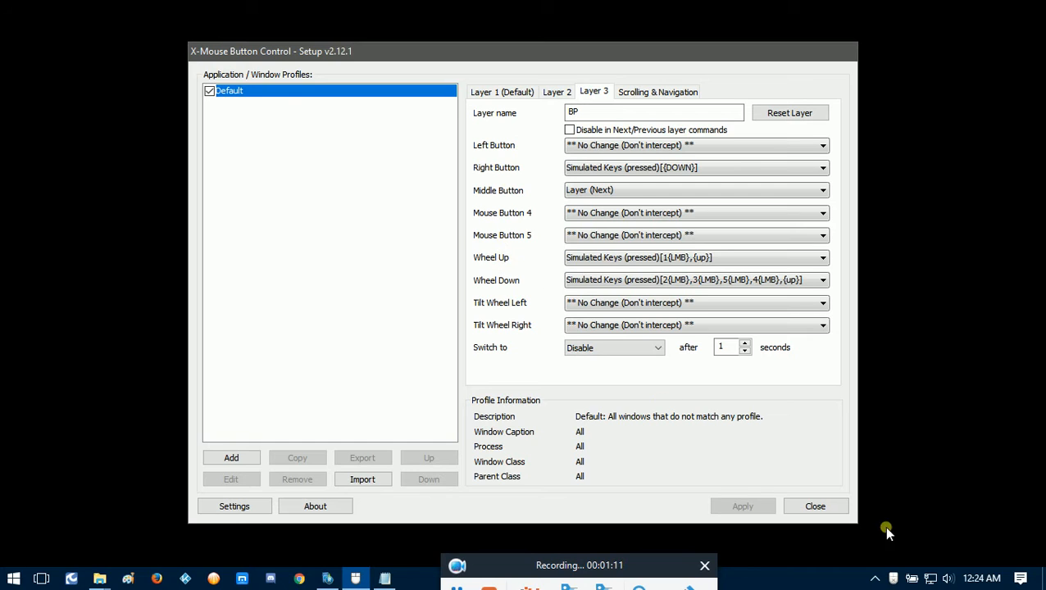
double_click(894, 580)
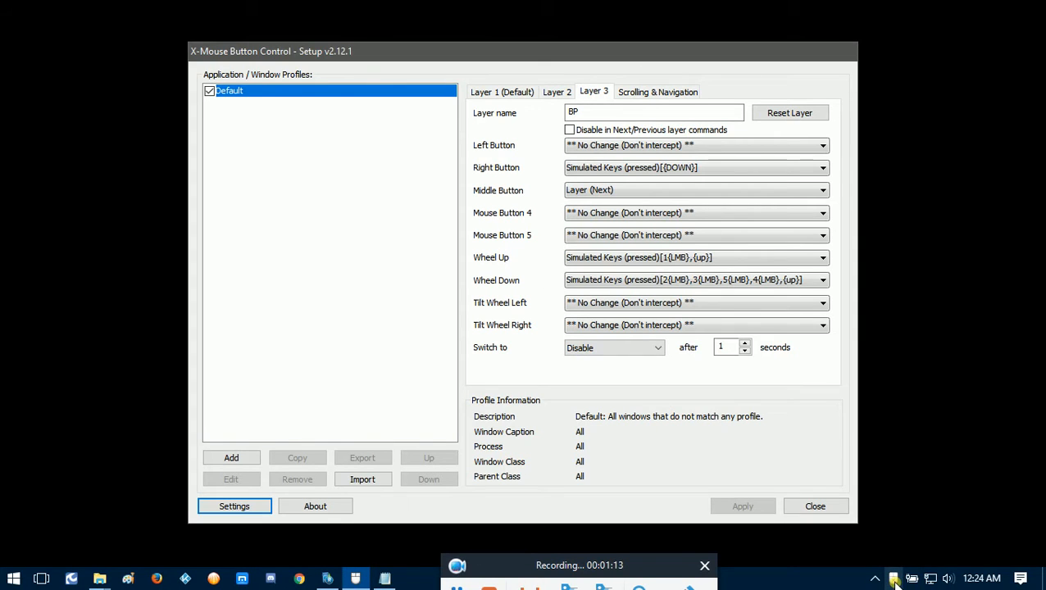
click(893, 580)
click(894, 581)
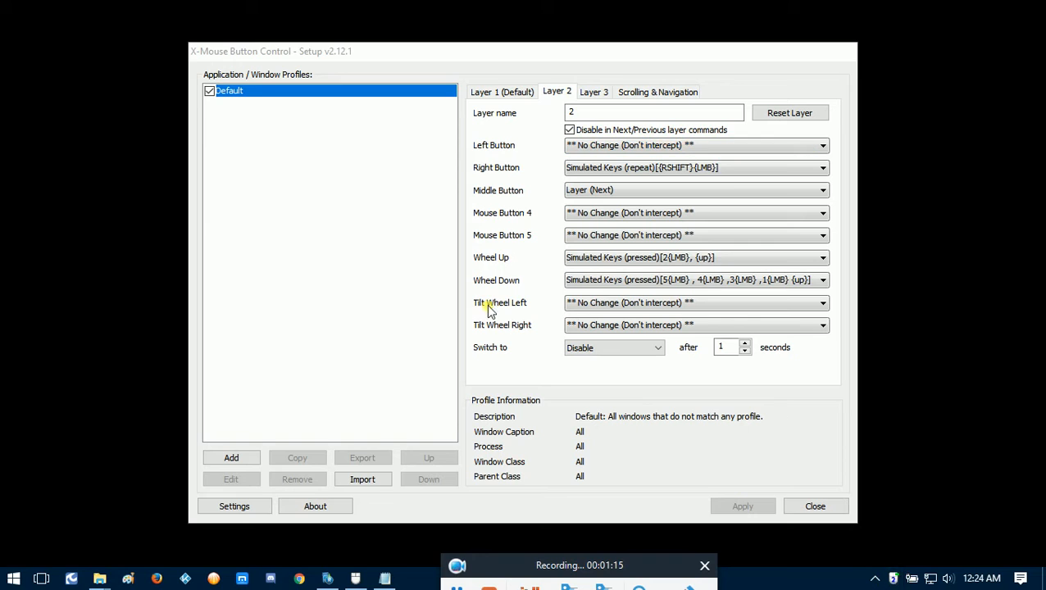
click(509, 170)
scroll(491, 241, up, 1)
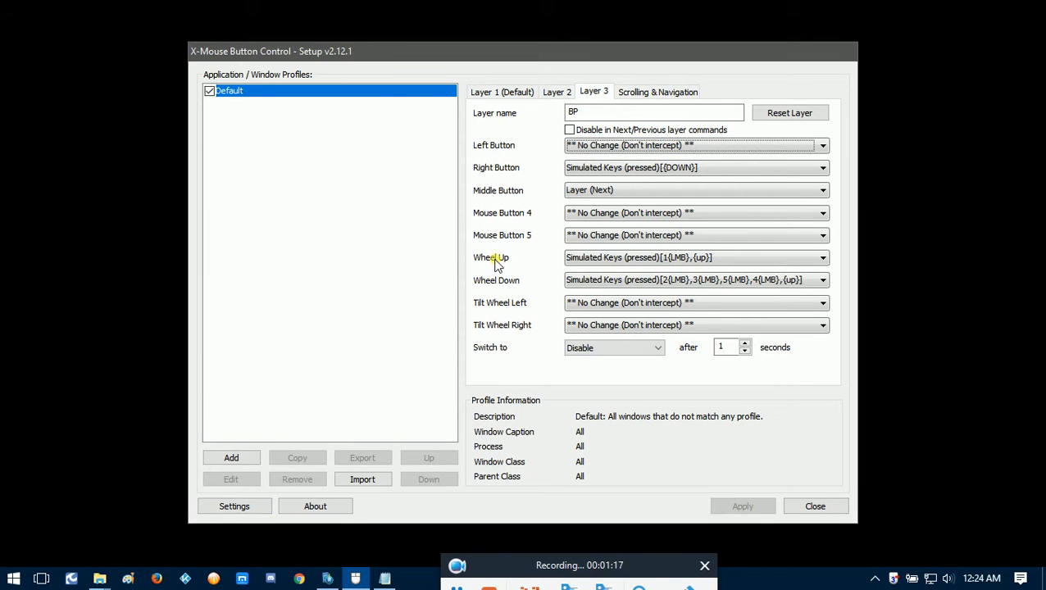
click(893, 580)
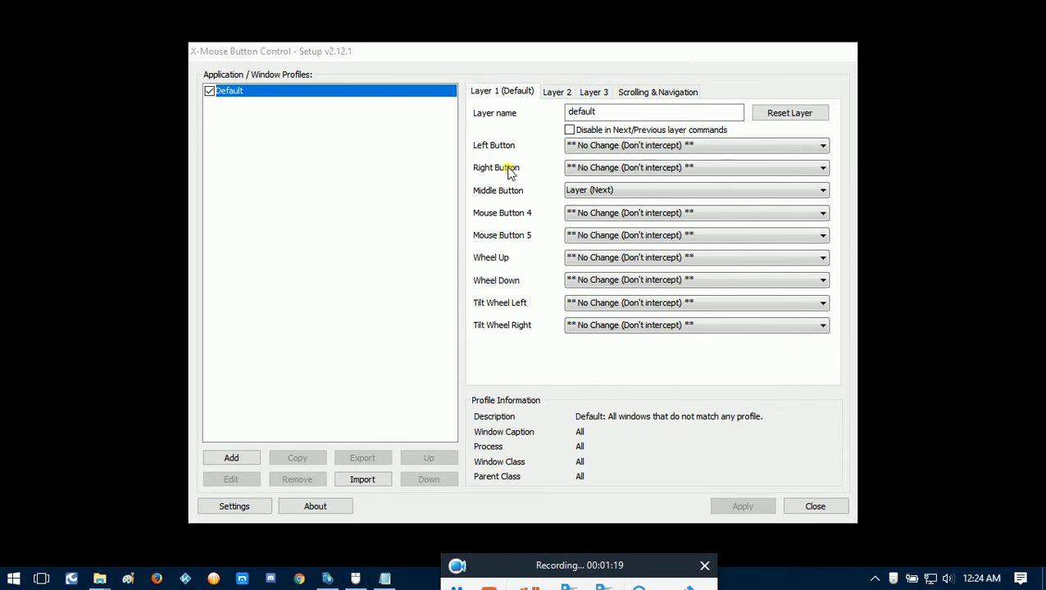
Test the wheel up and wheel down actions while the default layer is active
scroll(483, 247, down, 1)
scroll(500, 245, up, 1)
scroll(507, 234, up, 1)
scroll(502, 245, down, 1)
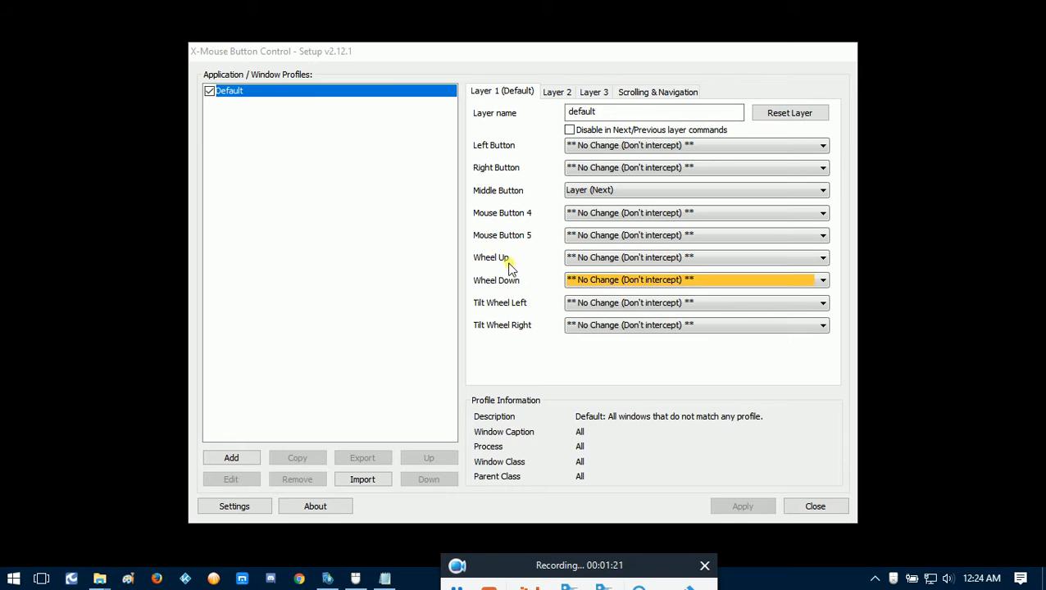
scroll(500, 270, up, 1)
scroll(523, 268, up, 1)
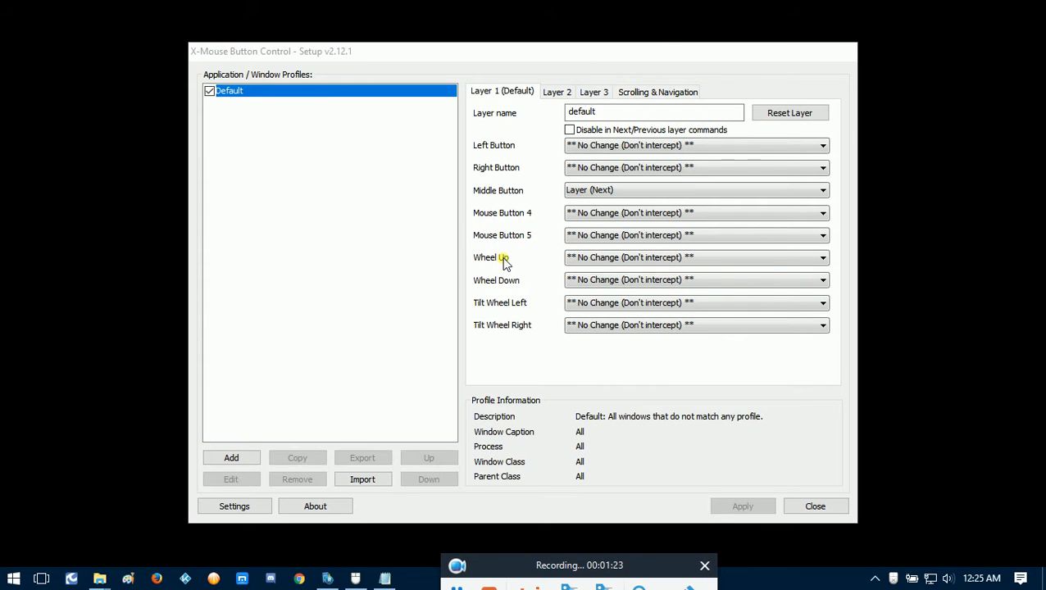
scroll(508, 266, down, 1)
scroll(506, 271, up, 2)
scroll(494, 272, down, 1)
scroll(493, 268, up, 1)
scroll(525, 213, down, 1)
scroll(537, 250, down, 1)
Examine the simulated key sequence assigned to Wheel Up in Layer 3 and accept it as it is
click(594, 92)
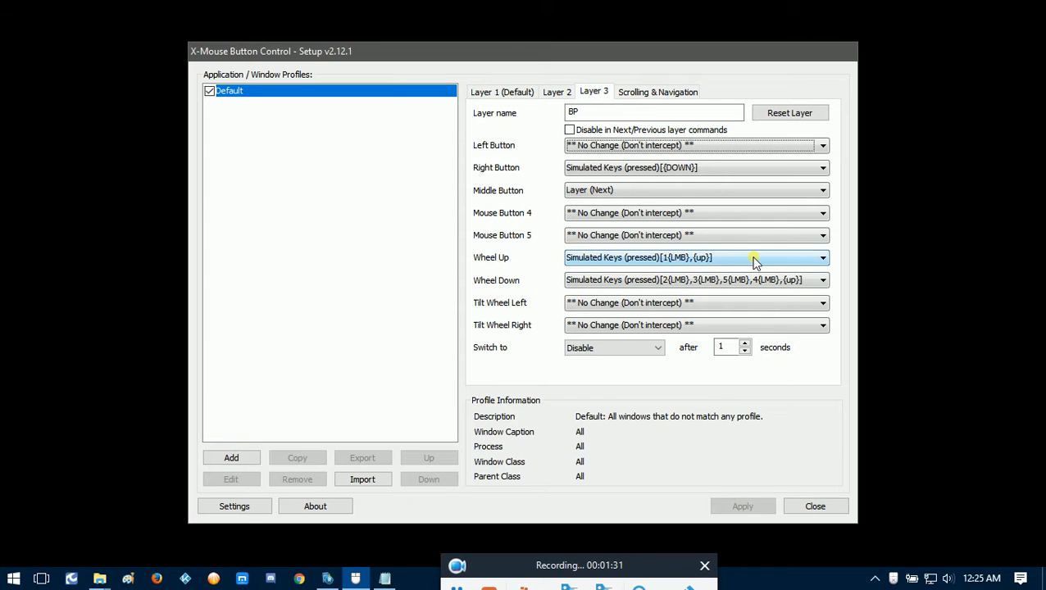
click(679, 267)
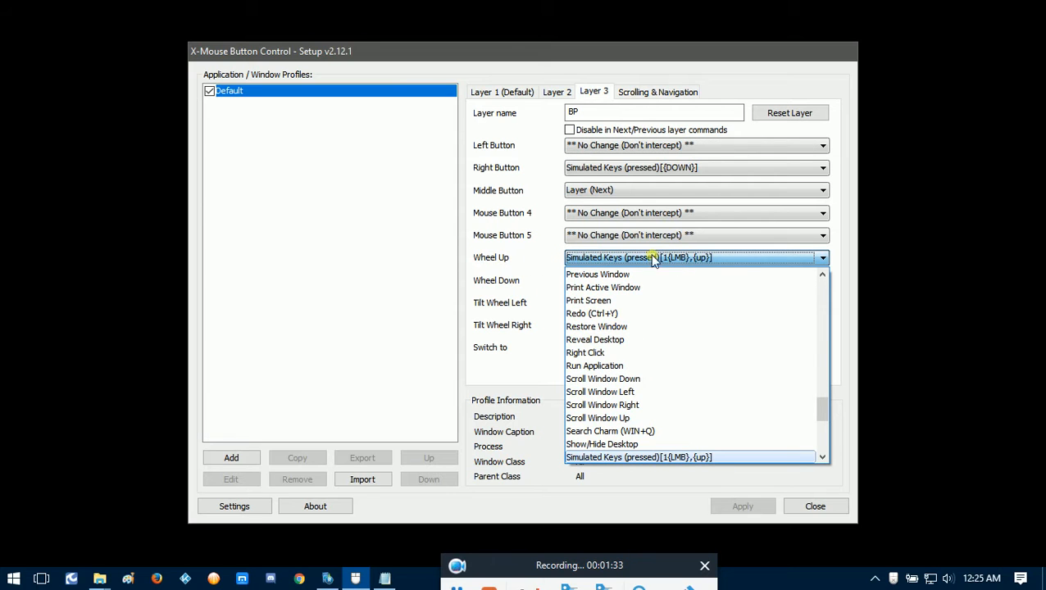
click(720, 457)
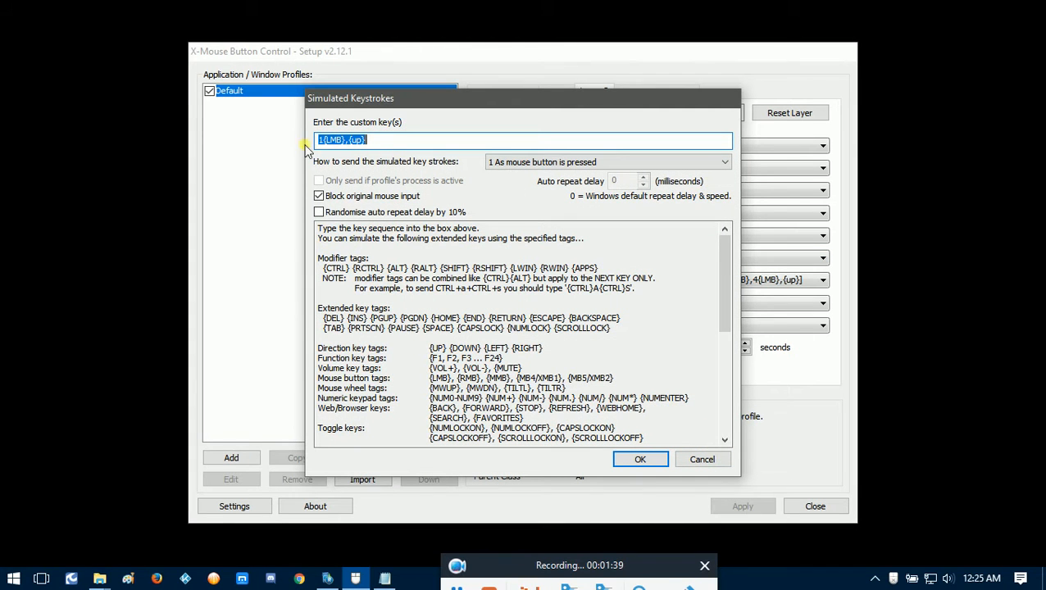
click(318, 140)
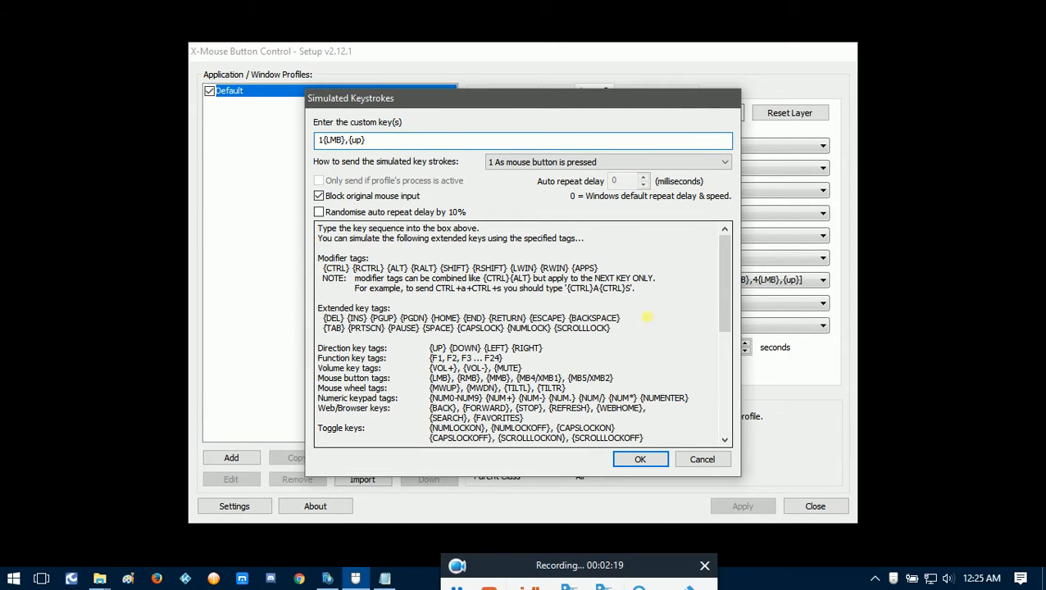
click(644, 459)
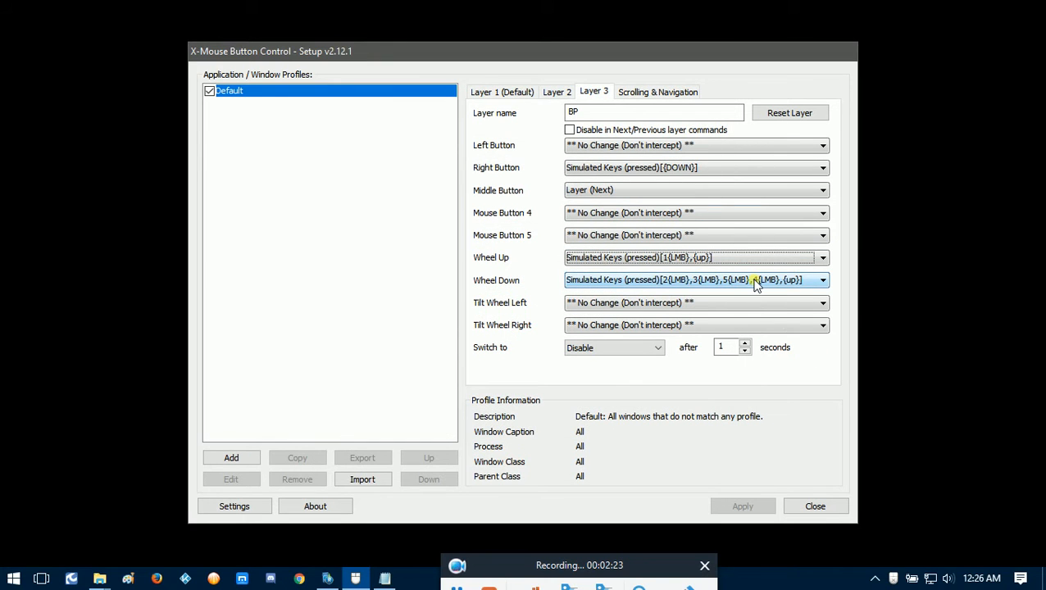
Examine the simulated key sequence assigned to Wheel Down in Layer 3 and accept it as it is
click(756, 282)
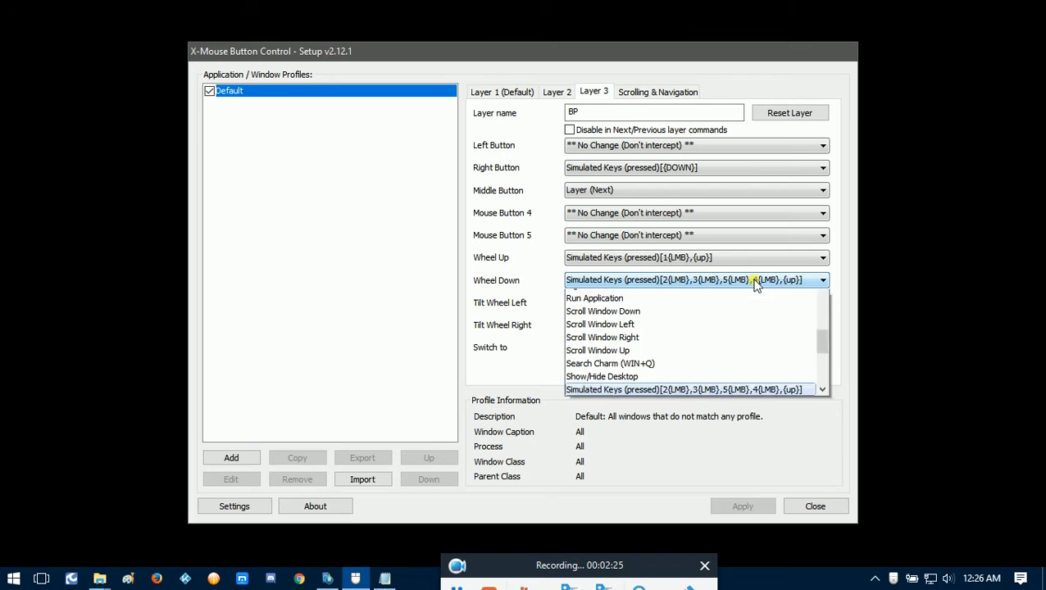
click(797, 479)
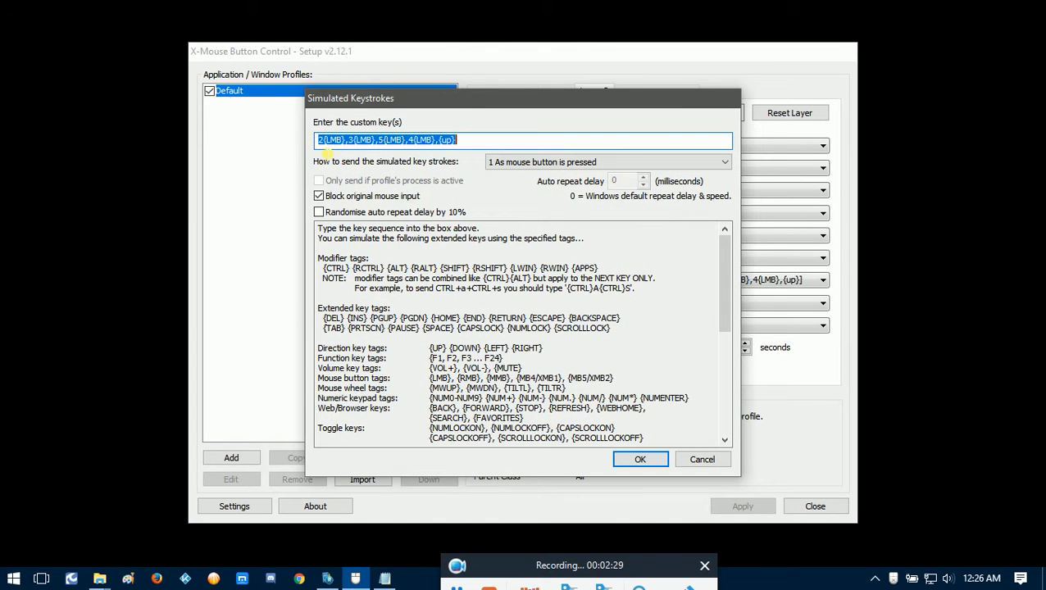
click(320, 140)
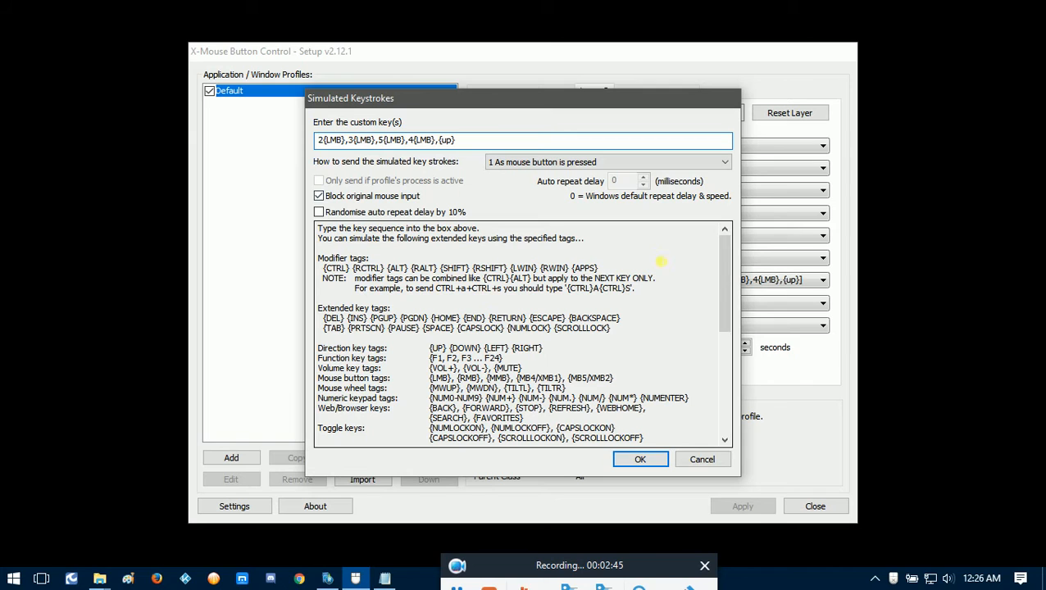
click(653, 462)
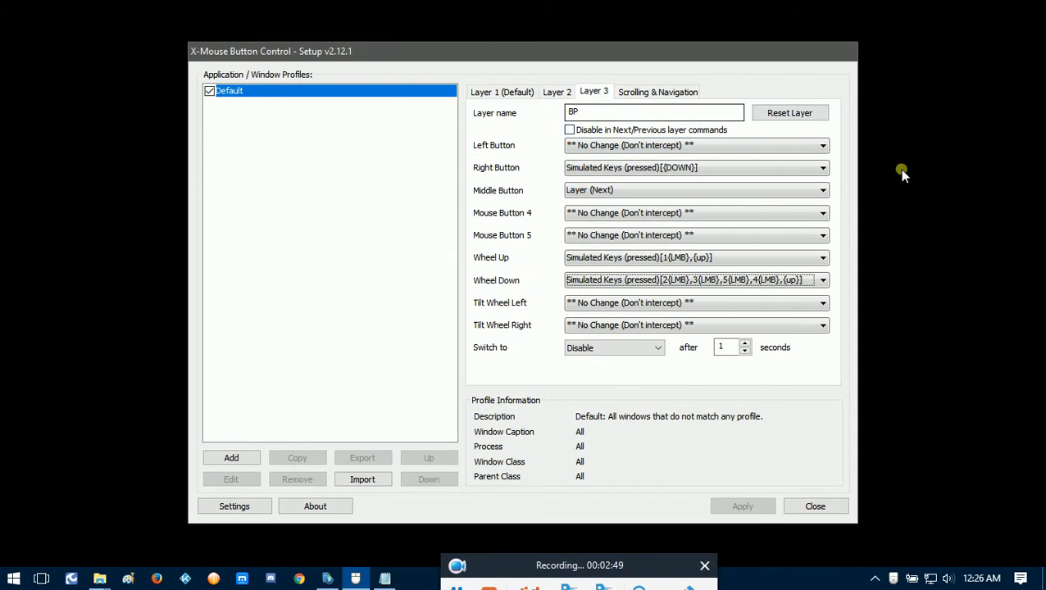
Make Layer 3 (BP) the active mouse layer and switch to the naval battle game
click(894, 581)
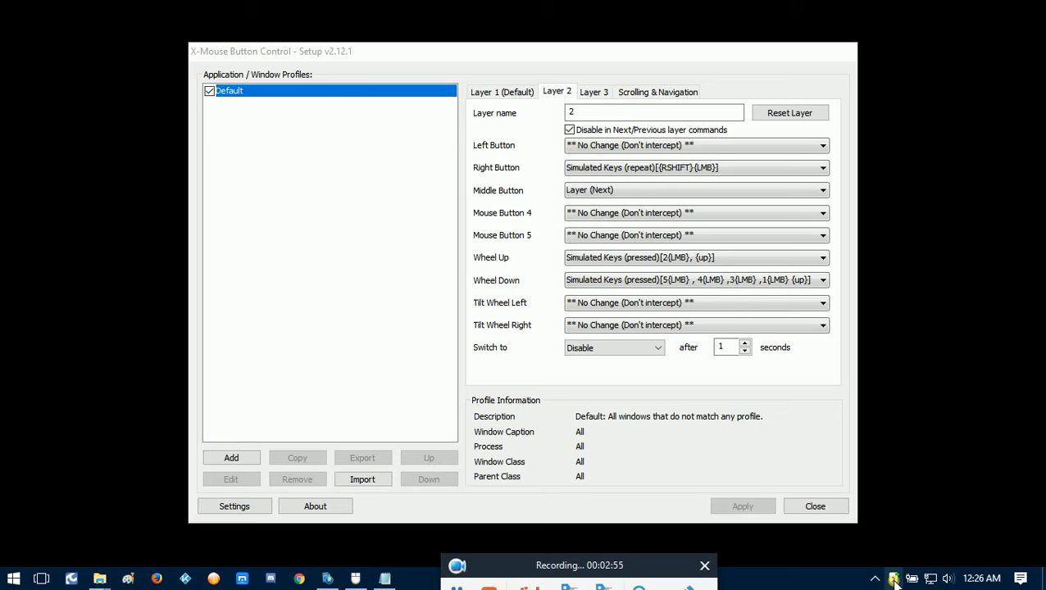
click(894, 581)
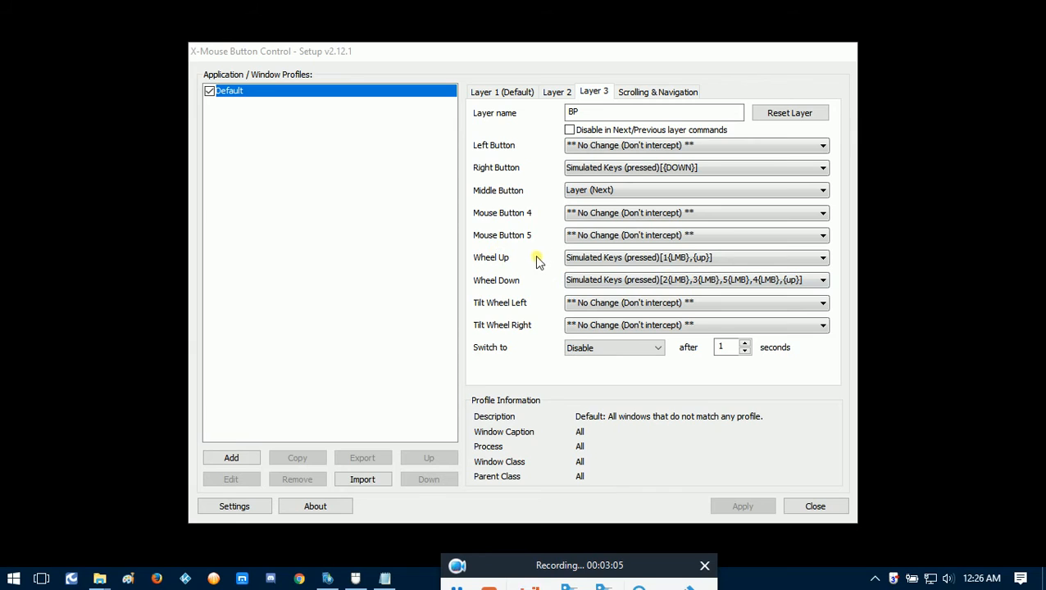
click(698, 260)
click(465, 507)
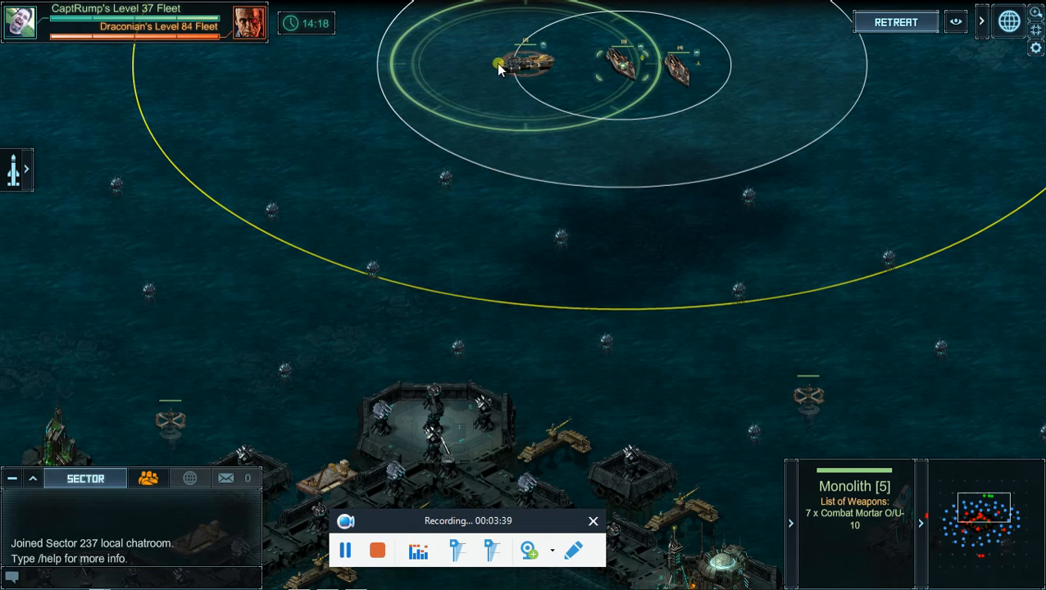
Order the fleet toward the mines south of its starting position, steering the Monolith ahead of the other ships
key(space)
click(491, 232)
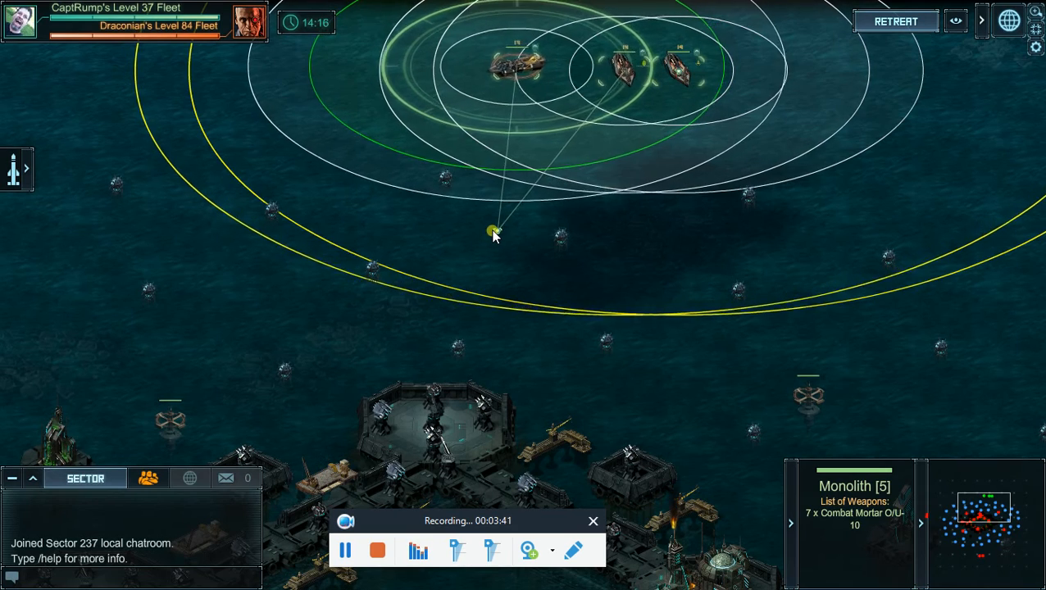
click(493, 231)
key(s)
click(491, 228)
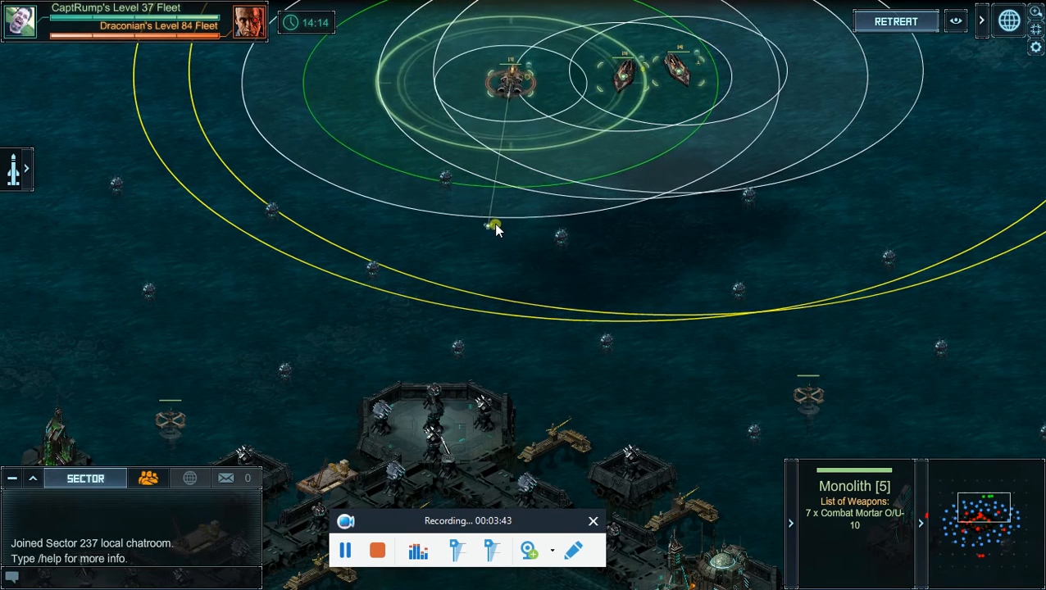
click(523, 202)
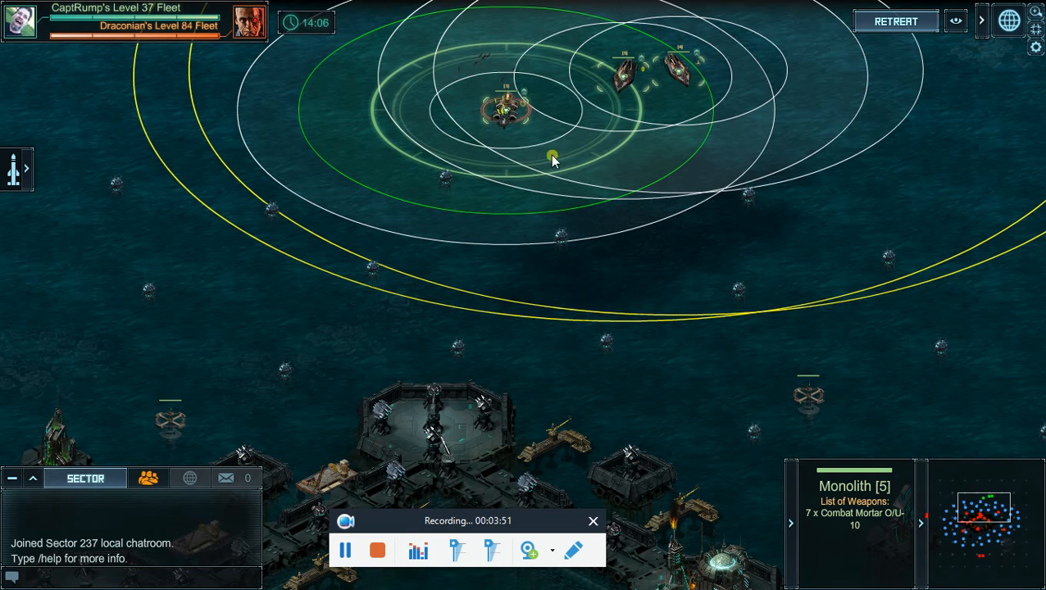
Manoeuvre the Monolith near its starting position and target the rear turret on the octagonal platform
drag(590, 159, 657, 189)
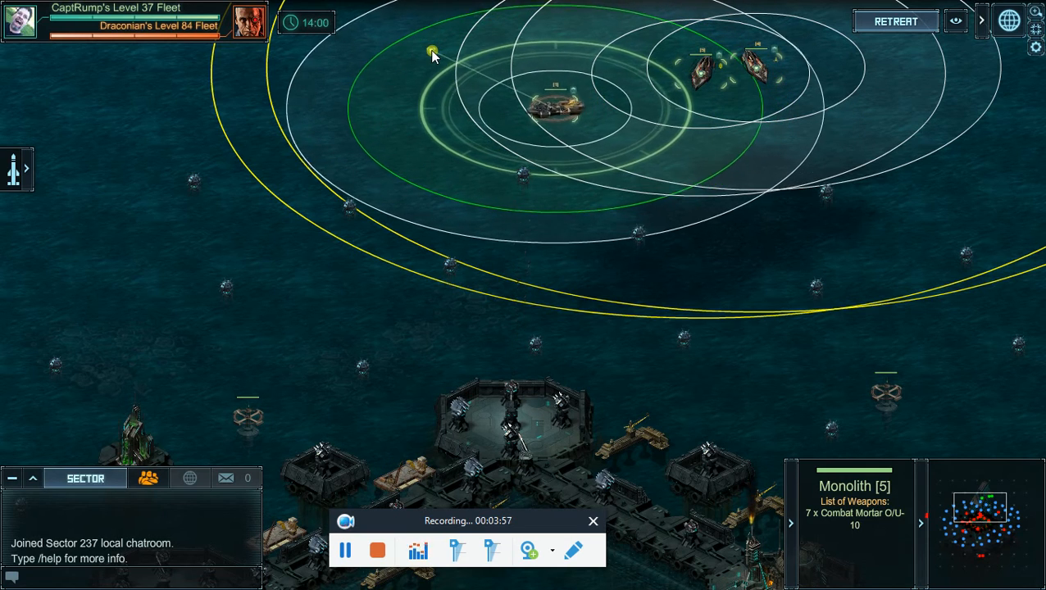
click(570, 41)
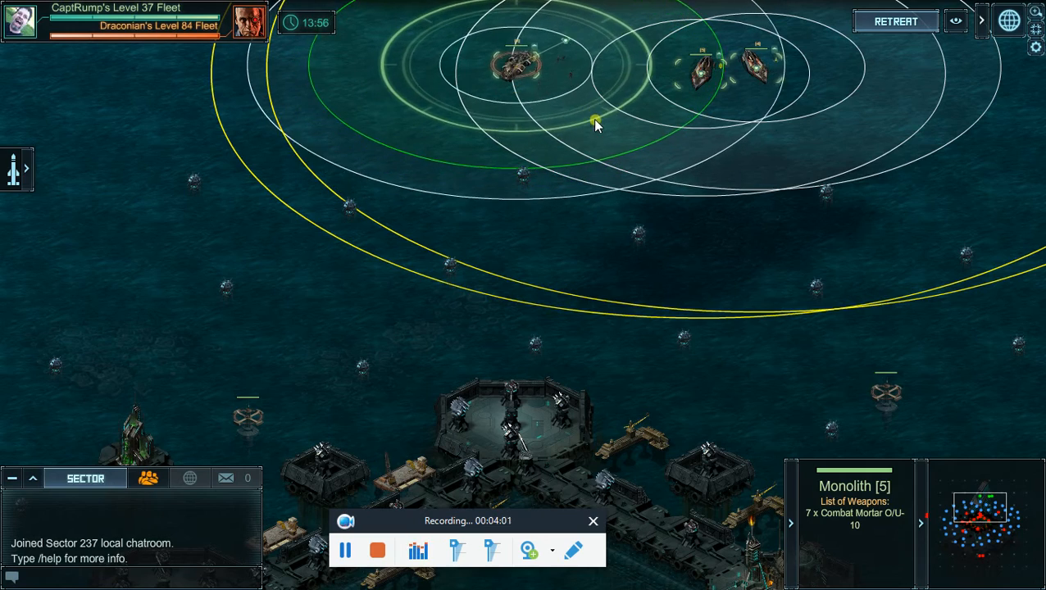
drag(540, 251, 529, 214)
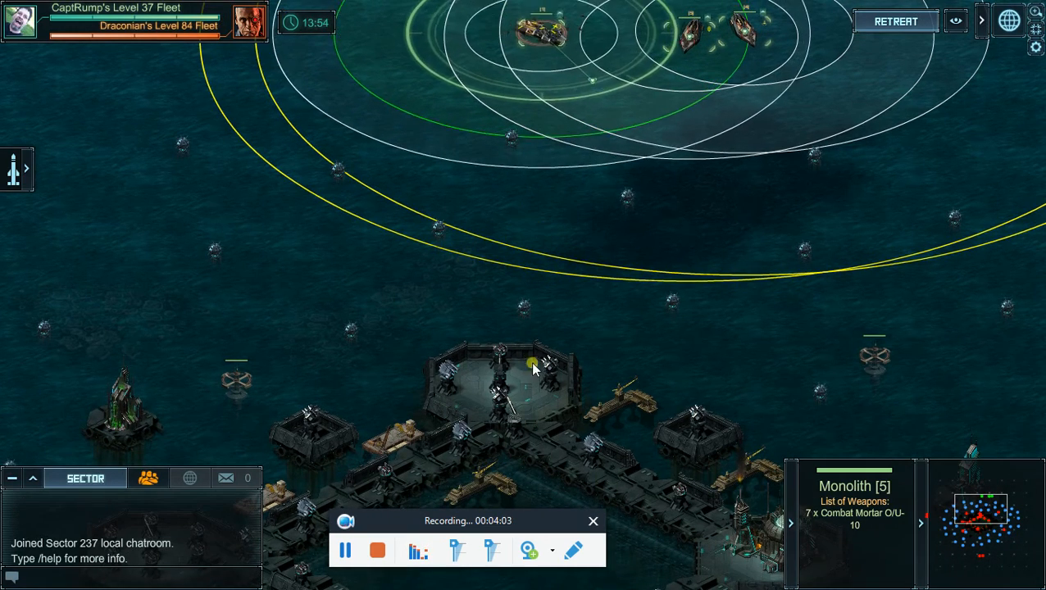
click(502, 362)
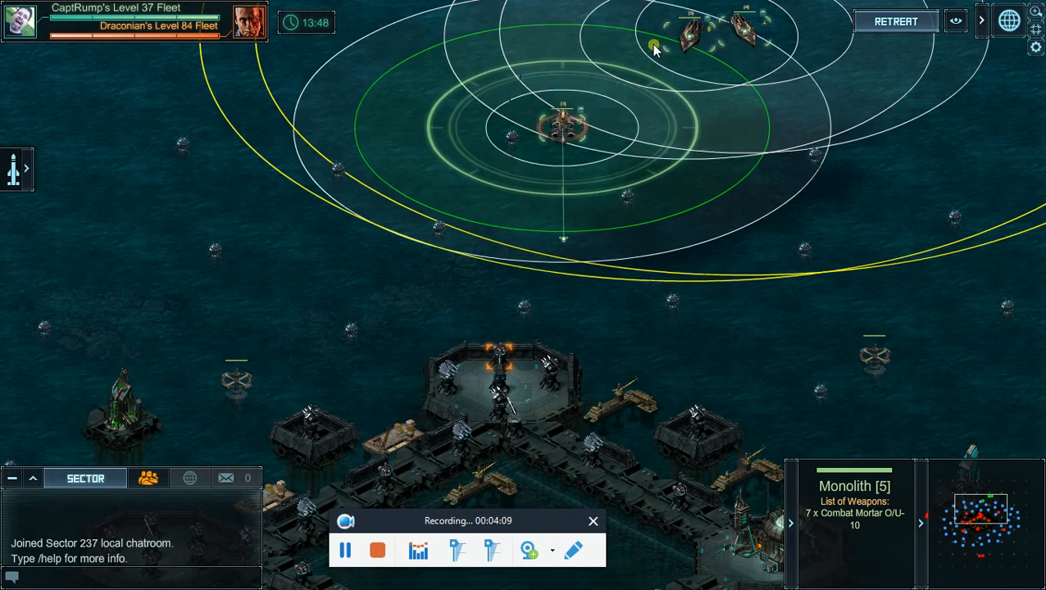
Bring the trailing ships south toward the Monolith, gathering them together northeast of it
drag(613, 128, 577, 162)
click(572, 135)
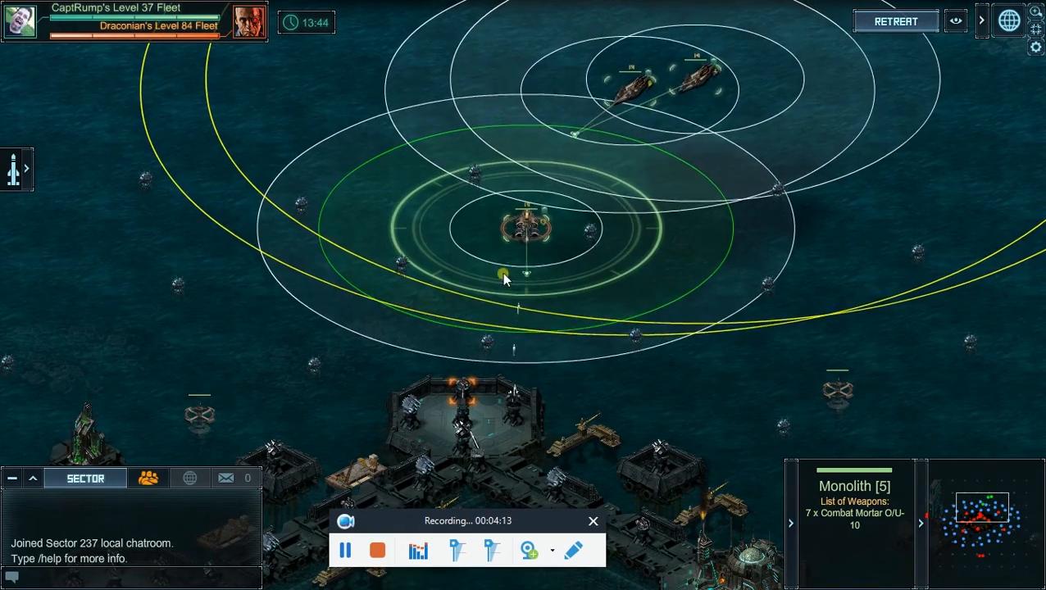
click(642, 143)
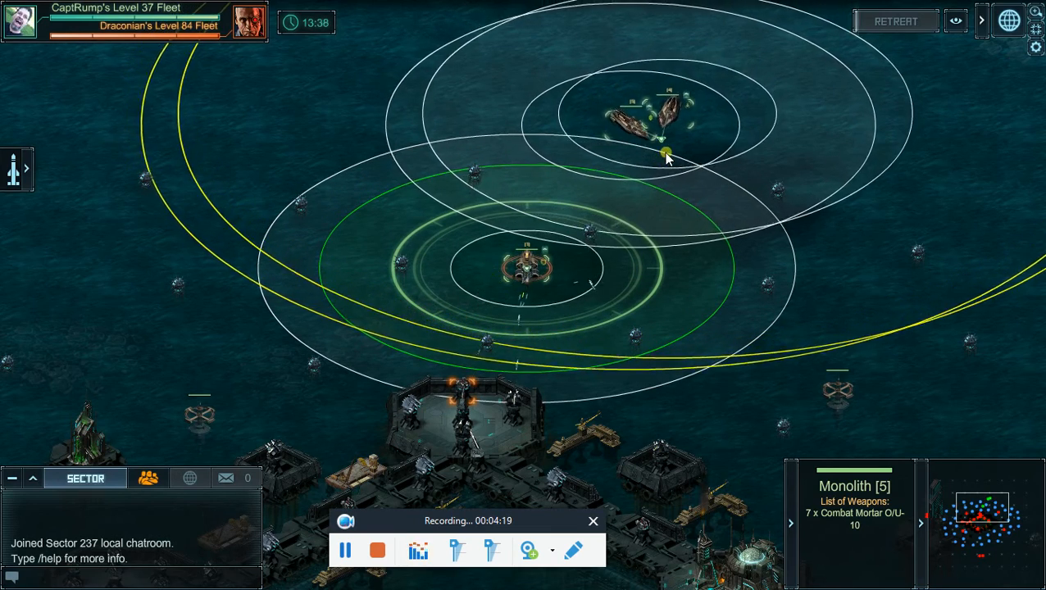
click(657, 207)
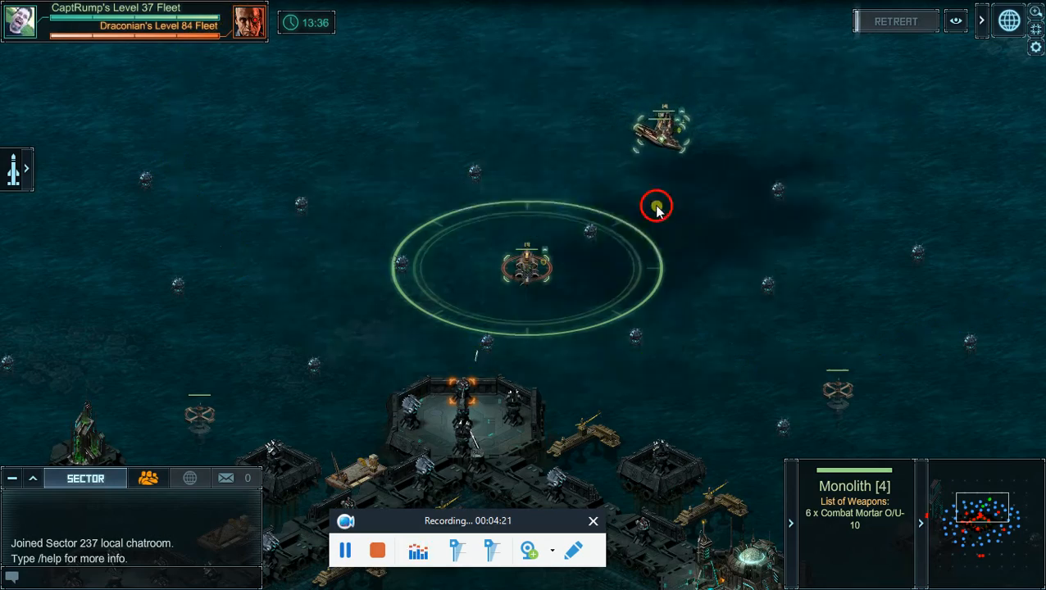
click(671, 193)
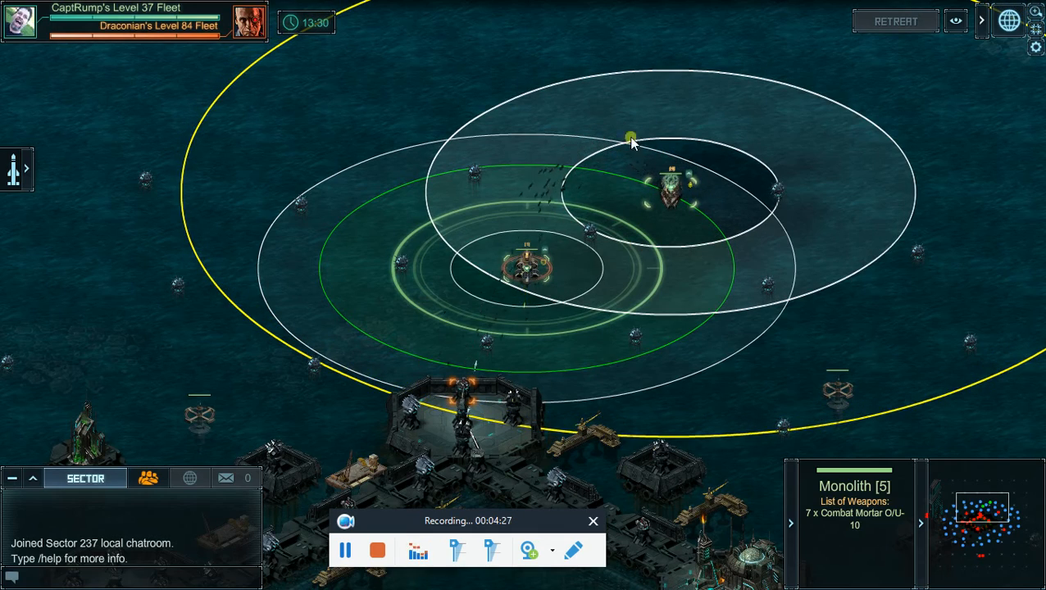
Advance the trailing ships farther south in stages, keeping them northeast of the Monolith as it closes on the octagonal platform
drag(662, 307, 674, 205)
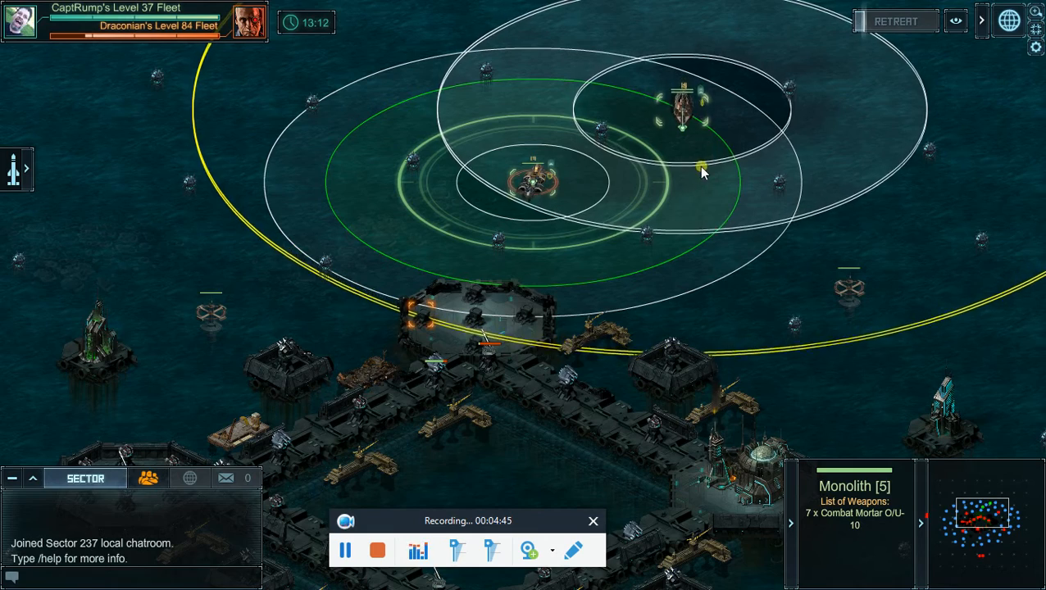
drag(715, 182, 683, 132)
click(676, 127)
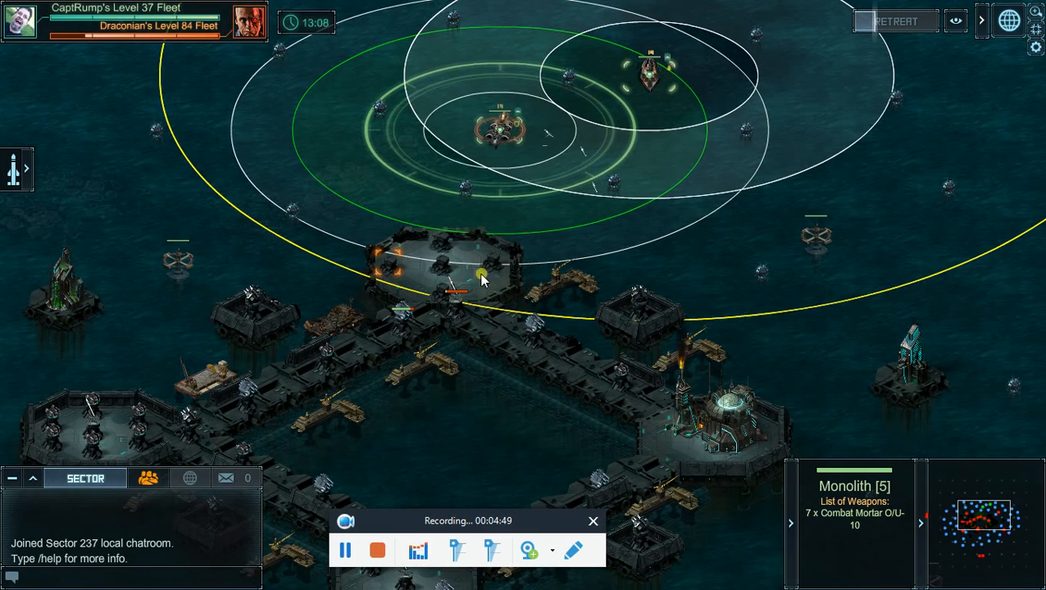
click(653, 227)
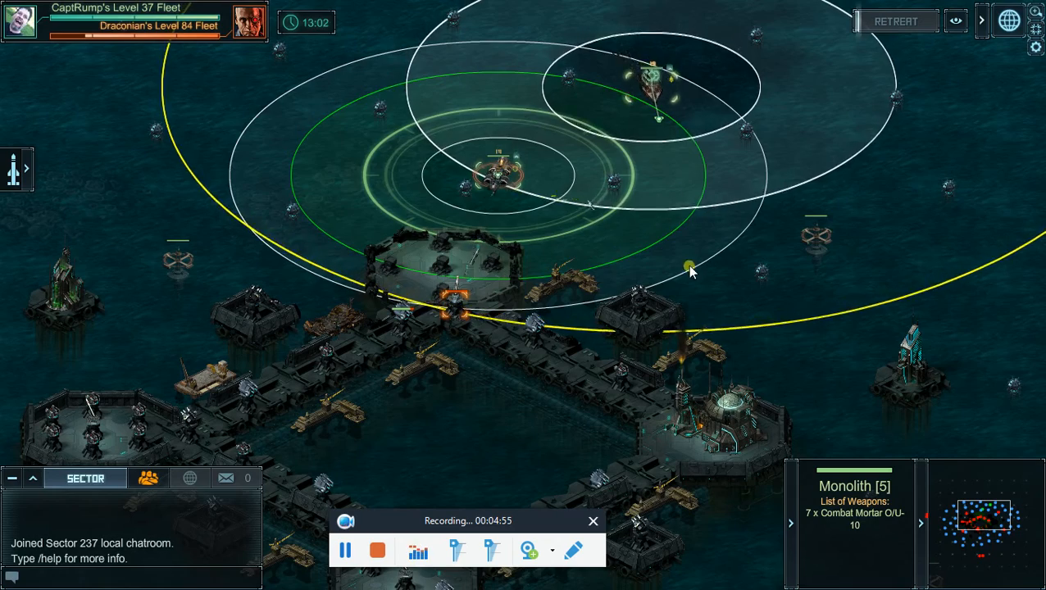
click(699, 222)
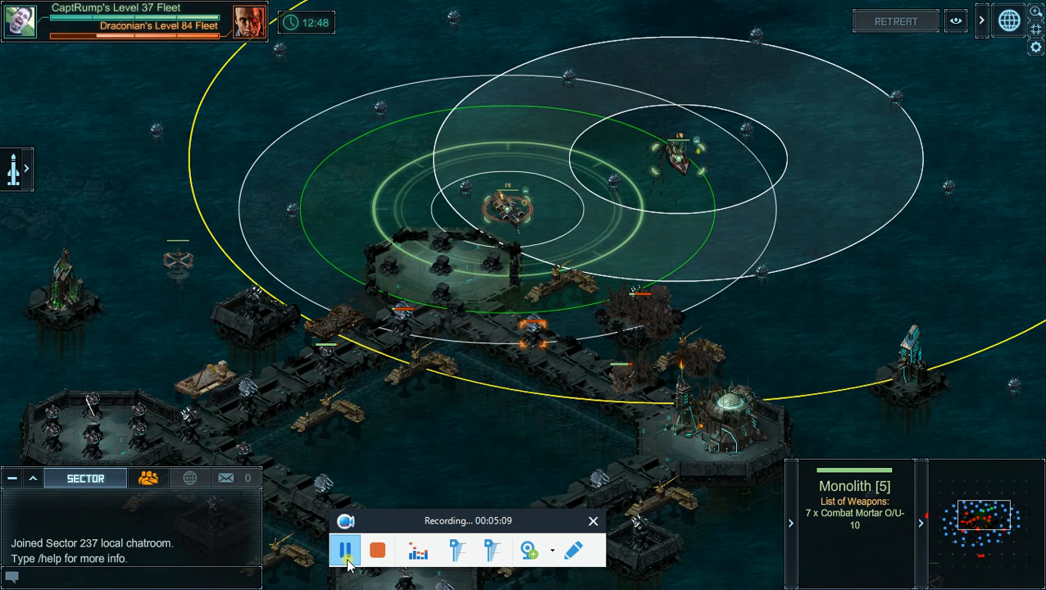
click(347, 556)
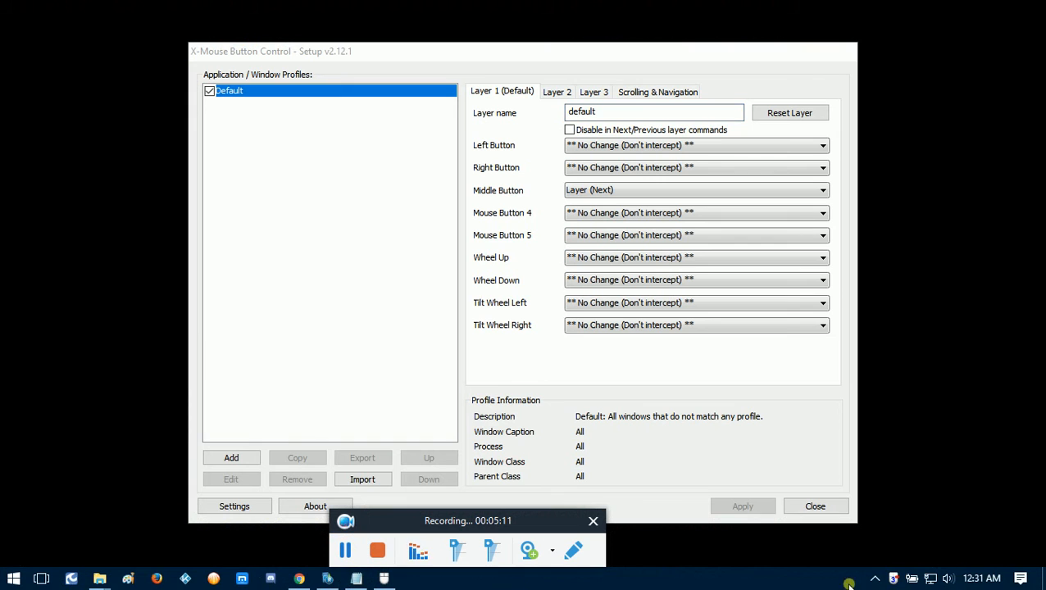